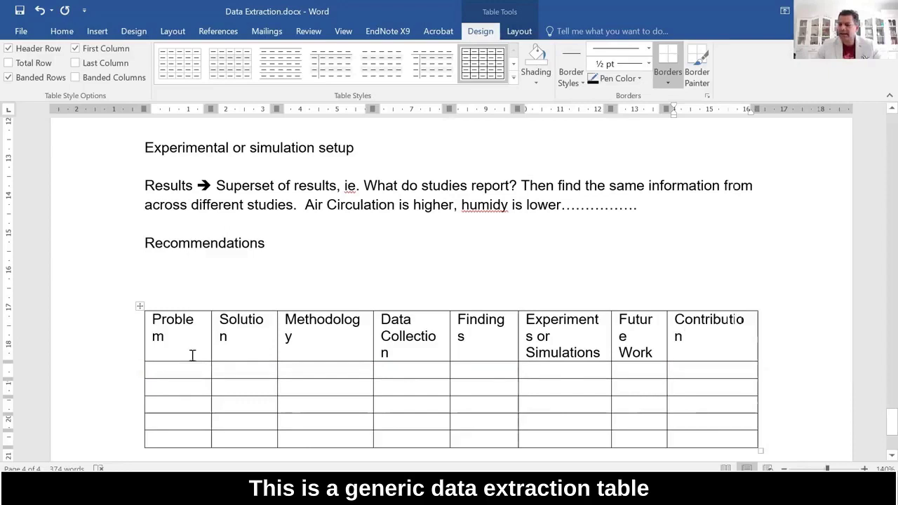
Enter Thermal comfort in the first cell under the Problem heading.
{"action": "scroll", "coordinate": [269, 235], "scroll_direction": "down", "scroll_amount": 1}
{"action": "scroll", "coordinate": [295, 231], "scroll_direction": "down", "scroll_amount": 3}
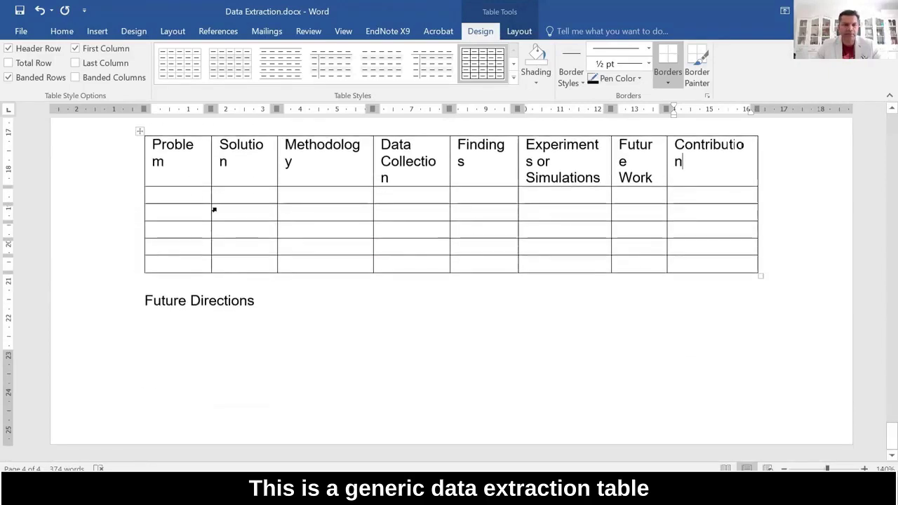
{"action": "scroll", "coordinate": [197, 203], "scroll_direction": "up", "scroll_amount": 1}
{"action": "left_click", "coordinate": [161, 151]}
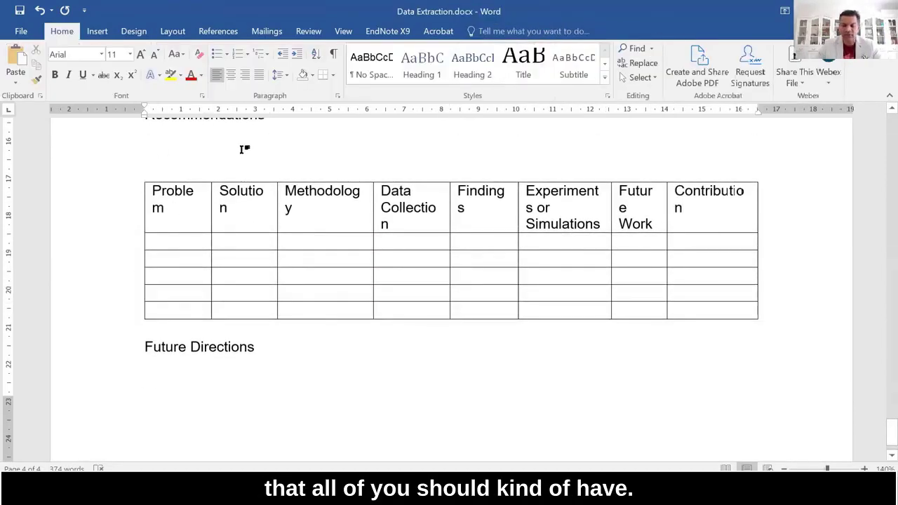
{"action": "scroll", "coordinate": [245, 149], "scroll_direction": "down", "scroll_amount": 1}
{"action": "left_click", "coordinate": [185, 222]}
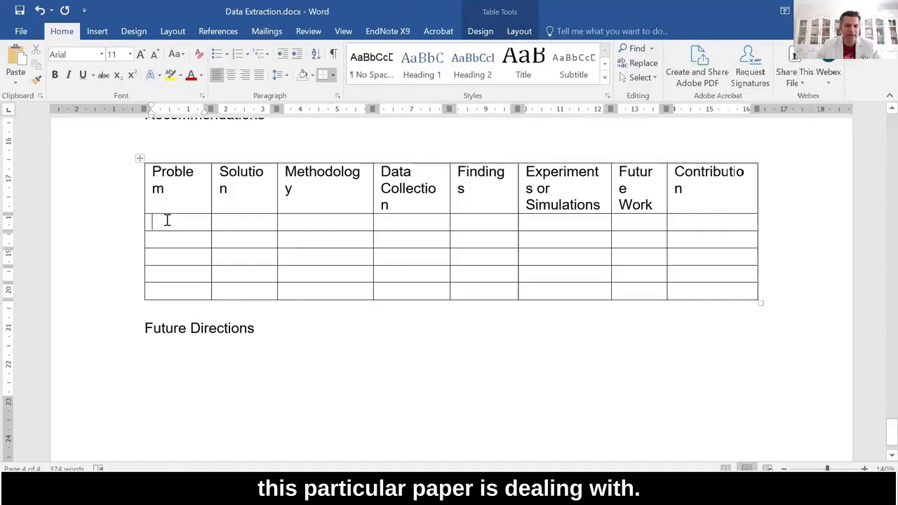
{"action": "type", "text": "Thermal comfort"}
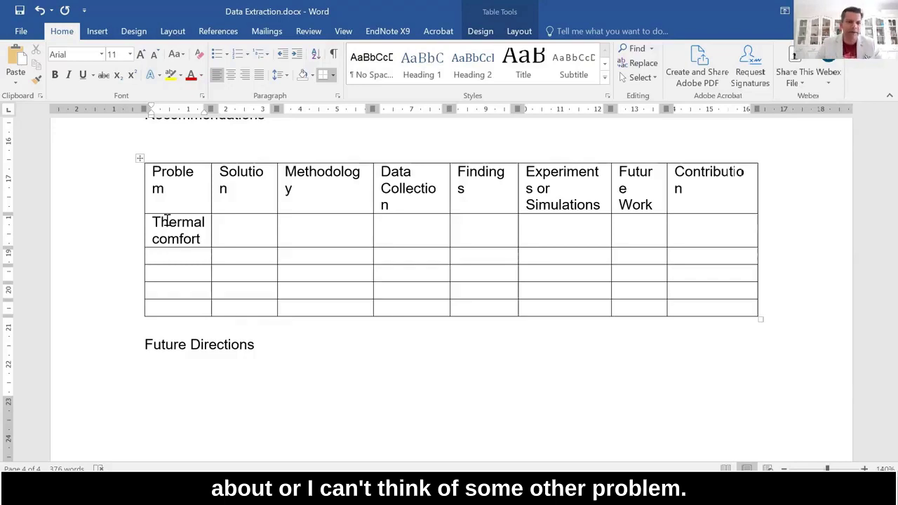
Fill the next Problem cells with Energy Efficiency, Naturing Lighting and Acoustics.
{"action": "type", "text": "Lighting"}
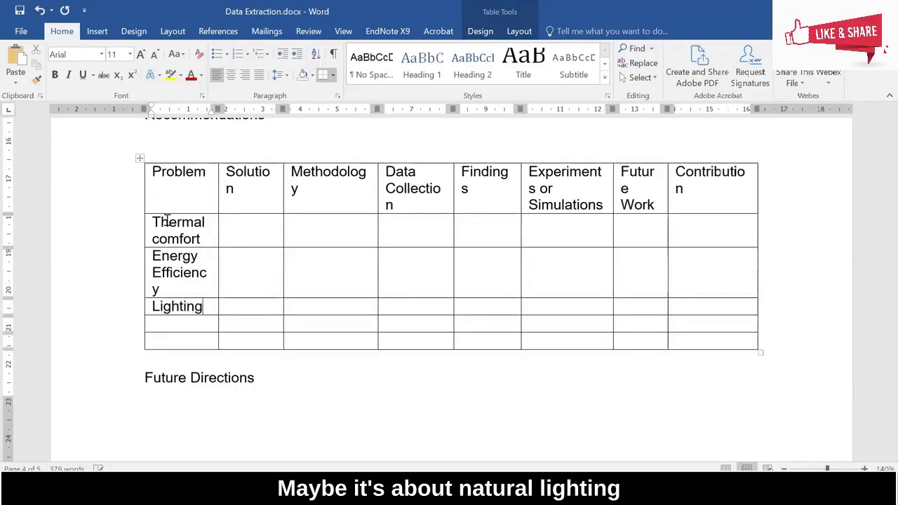
{"action": "key", "text": "Home"}
{"action": "type", "text": "Naturing Acousting"}
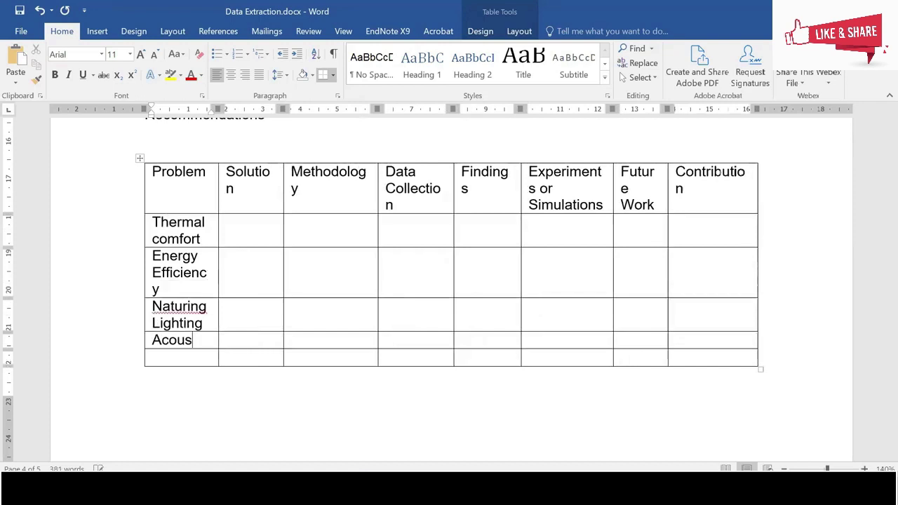
{"action": "key", "text": "BackSpace"}
{"action": "key", "text": "BackSpace"}
{"action": "type", "text": "cs"}
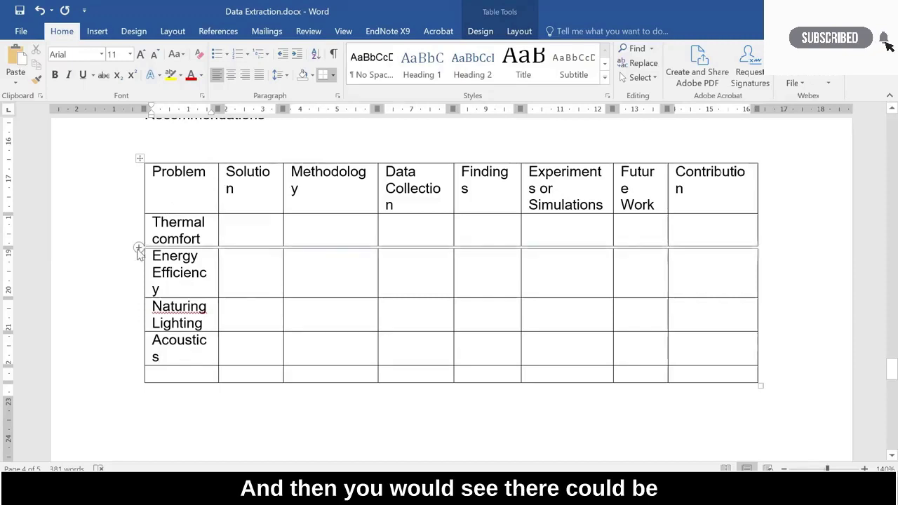
Add Study 1, 2020 and Study 2, 2021 rows under Thermal comfort and paste them below Naturing Lighting.
{"action": "left_click", "coordinate": [141, 247]}
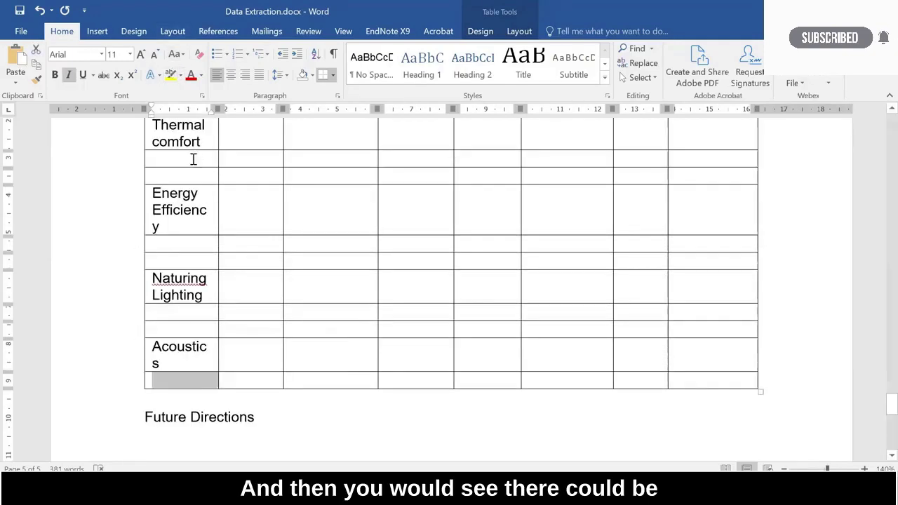
{"action": "scroll", "coordinate": [192, 156], "scroll_direction": "up", "scroll_amount": 3}
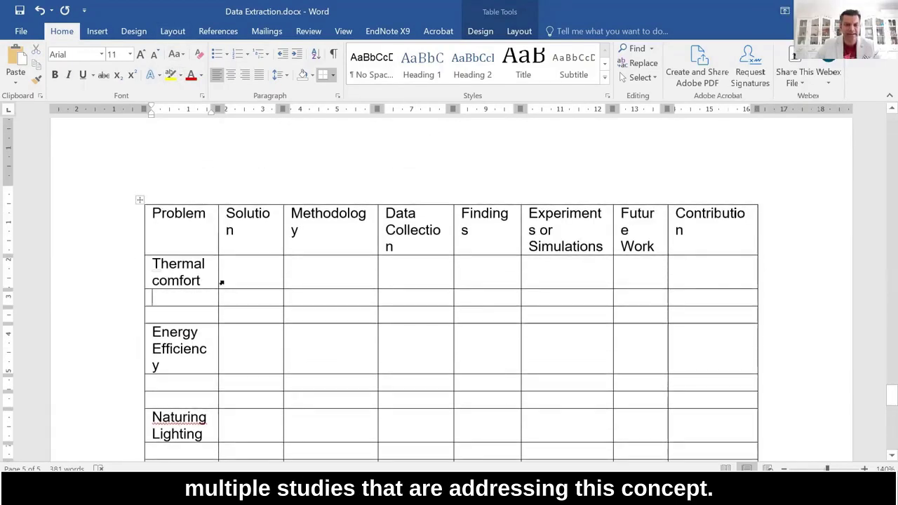
{"action": "type", "text": "Study 1, 20020"}
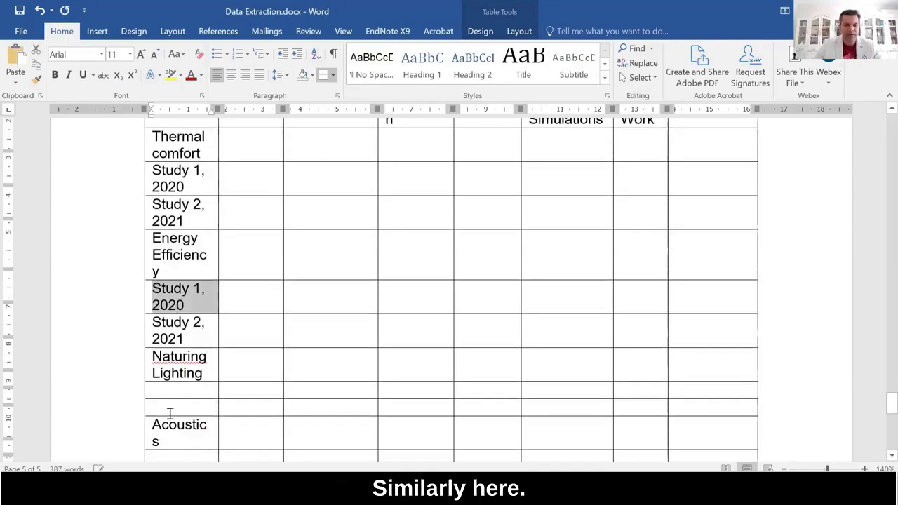
{"action": "left_click", "coordinate": [162, 377]}
{"action": "type", "text": "Study 1, 2020 Study 2, 2021"}
{"action": "scroll", "coordinate": [173, 393], "scroll_direction": "down", "scroll_amount": 5}
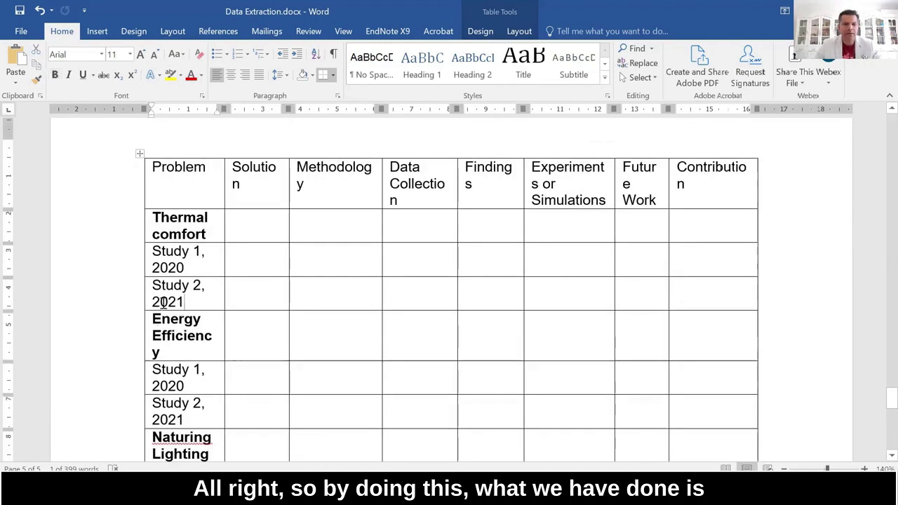
Insert empty spacer rows before Energy Efficiency and before Naturing Lighting.
{"action": "left_click", "coordinate": [137, 309]}
{"action": "scroll", "coordinate": [143, 329], "scroll_direction": "down", "scroll_amount": 4}
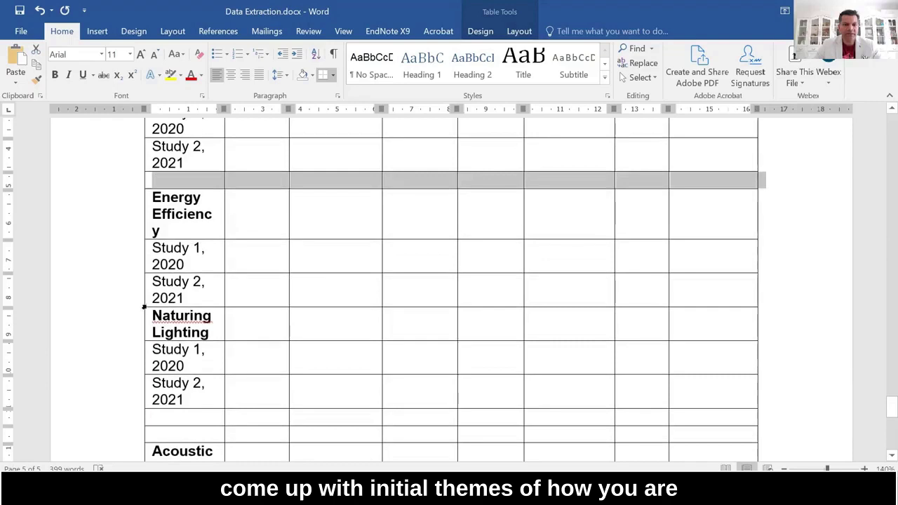
{"action": "left_click", "coordinate": [136, 309]}
{"action": "scroll", "coordinate": [198, 329], "scroll_direction": "down", "scroll_amount": 2}
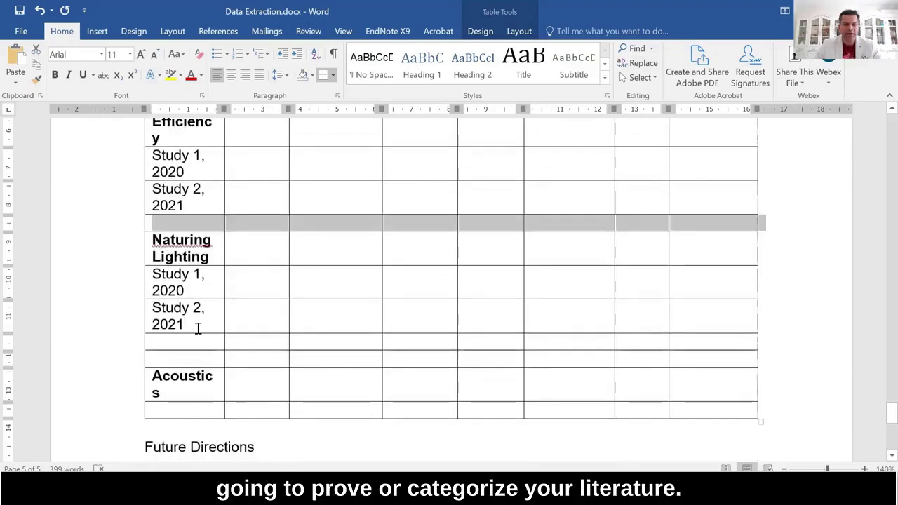
{"action": "scroll", "coordinate": [198, 329], "scroll_direction": "up", "scroll_amount": 6}
{"action": "scroll", "coordinate": [193, 298], "scroll_direction": "down", "scroll_amount": 5}
{"action": "scroll", "coordinate": [190, 287], "scroll_direction": "up", "scroll_amount": 5}
{"action": "left_click", "coordinate": [179, 382]}
{"action": "scroll", "coordinate": [180, 381], "scroll_direction": "down", "scroll_amount": 4}
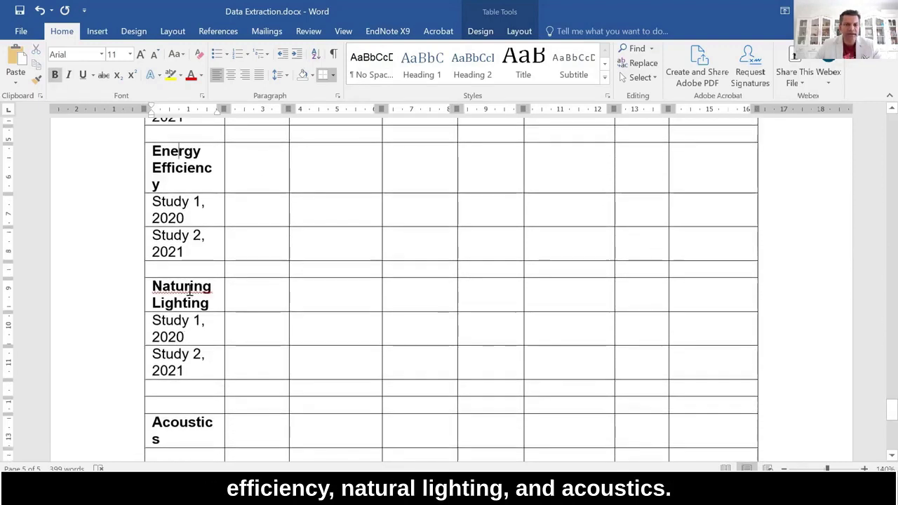
Correct the theme Naturing Lighting to Natural Lighting.
{"action": "double_click", "coordinate": [190, 293]}
{"action": "type", "text": "Natural"}
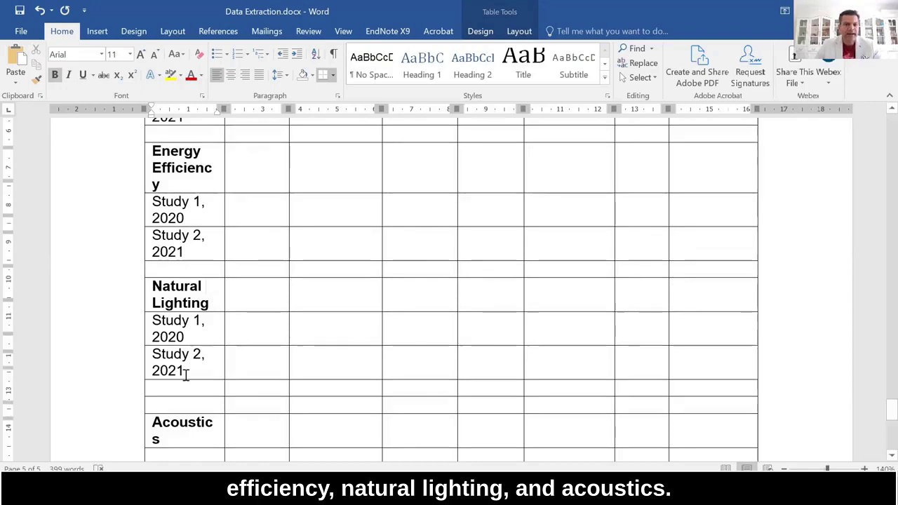
{"action": "scroll", "coordinate": [185, 375], "scroll_direction": "down", "scroll_amount": 2}
{"action": "scroll", "coordinate": [203, 290], "scroll_direction": "up", "scroll_amount": 5}
{"action": "left_click", "coordinate": [239, 304]}
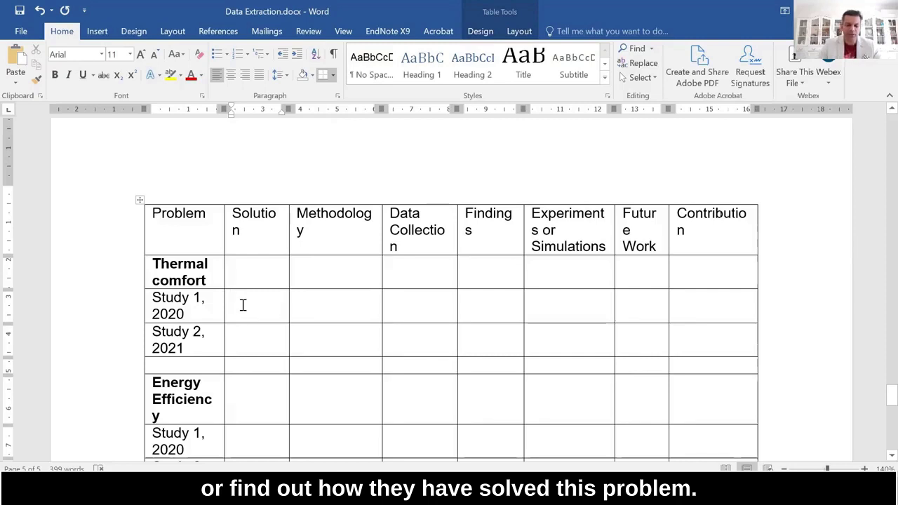
Give Study 1 a unique-solution note and Methodology lines Simulation, Quantitative, Qualitative, Mixed etc.
{"action": "type", "text": "Unique"}
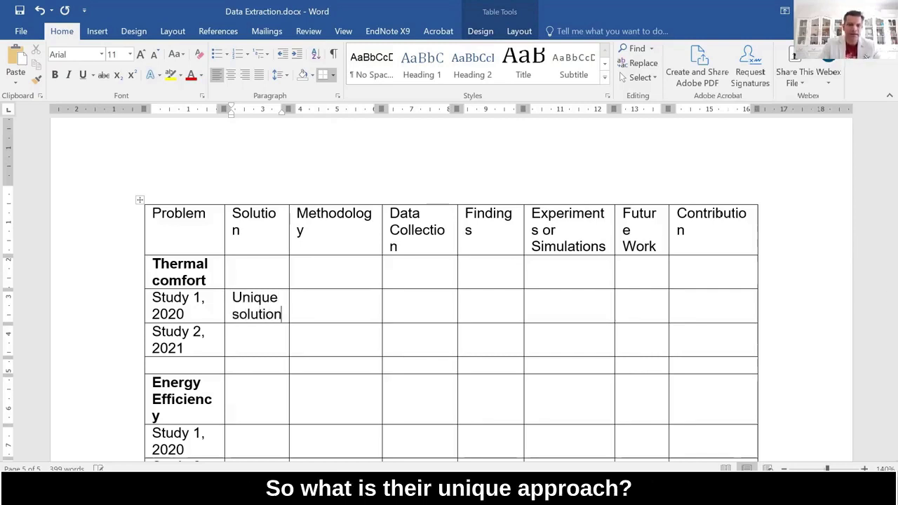
{"action": "type", "text": " solutio"}
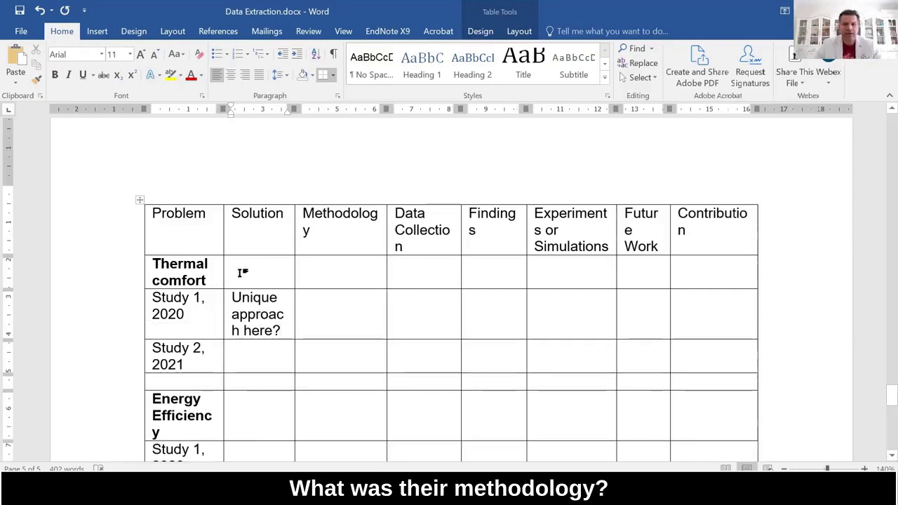
{"action": "left_click", "coordinate": [320, 304]}
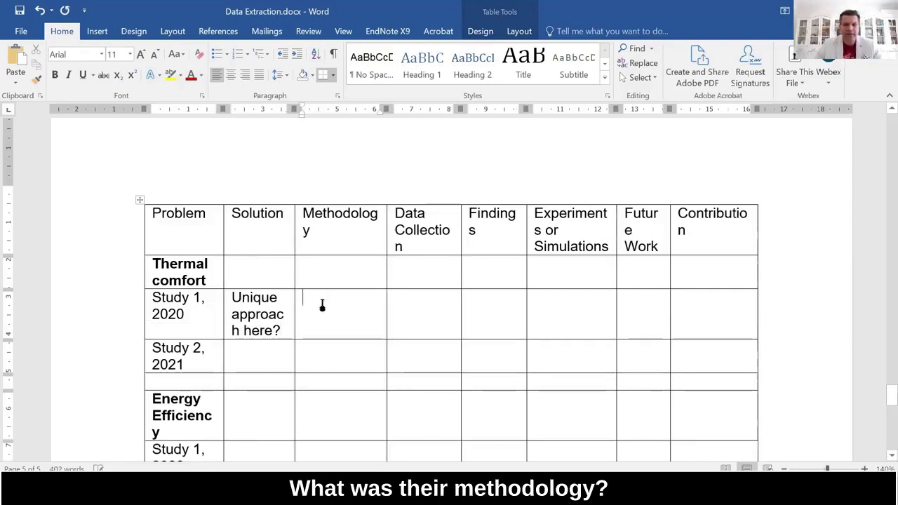
{"action": "type", "text": "Simulation Quantitative"}
{"action": "key", "text": "Return"}
{"action": "type", "text": "Quali"}
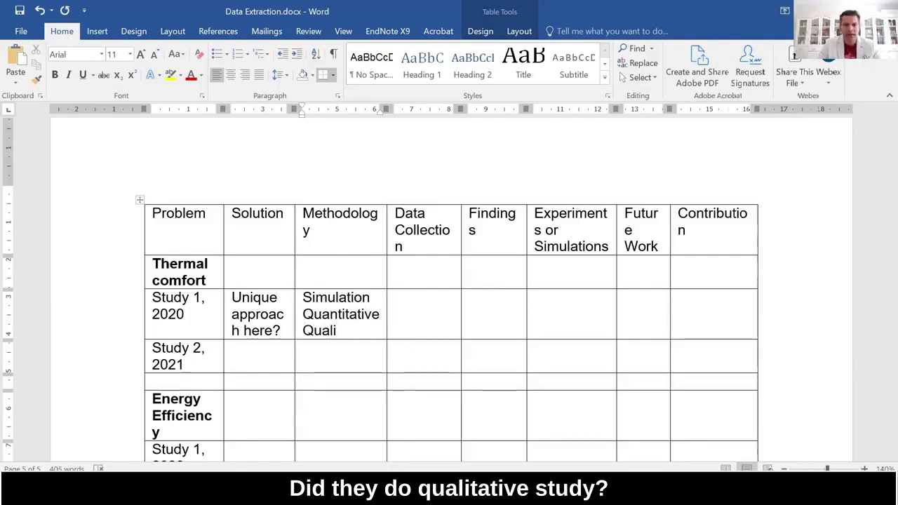
{"action": "type", "text": "titive"}
{"action": "key", "text": "Return"}
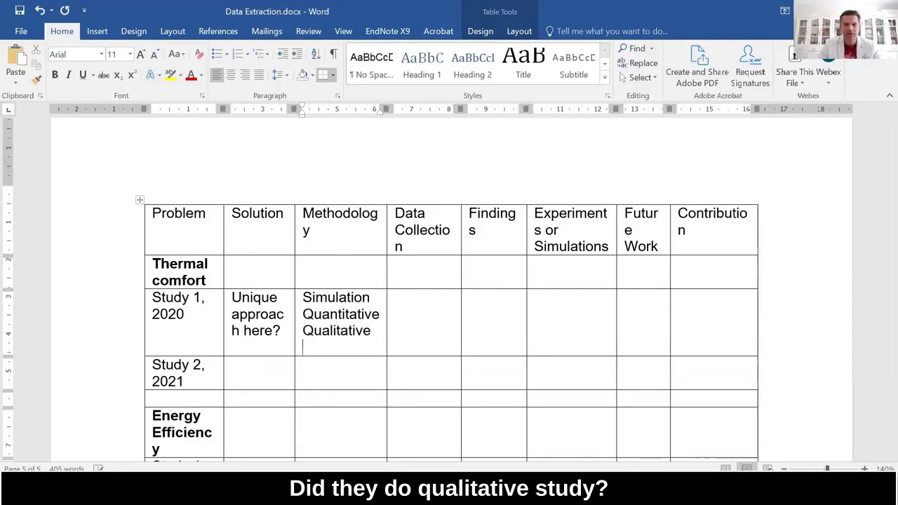
{"action": "type", "text": "Mixed etc."}
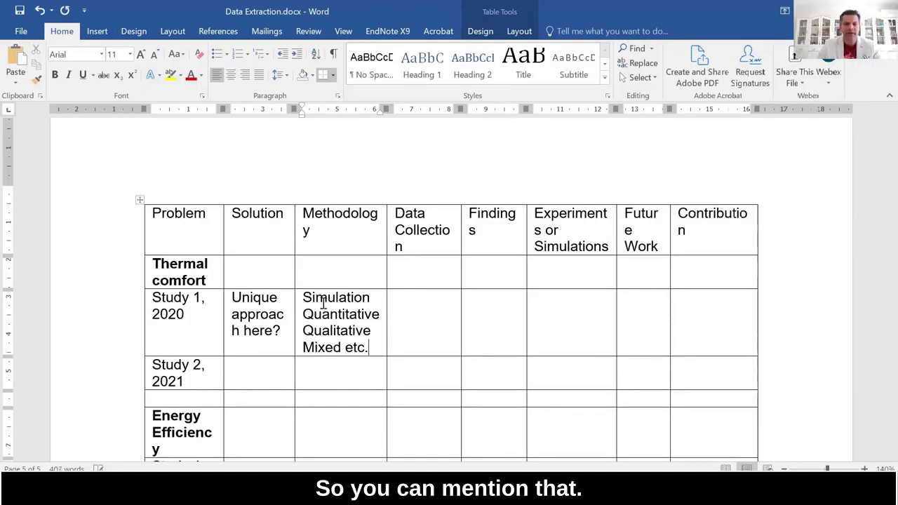
{"action": "left_click", "coordinate": [410, 299]}
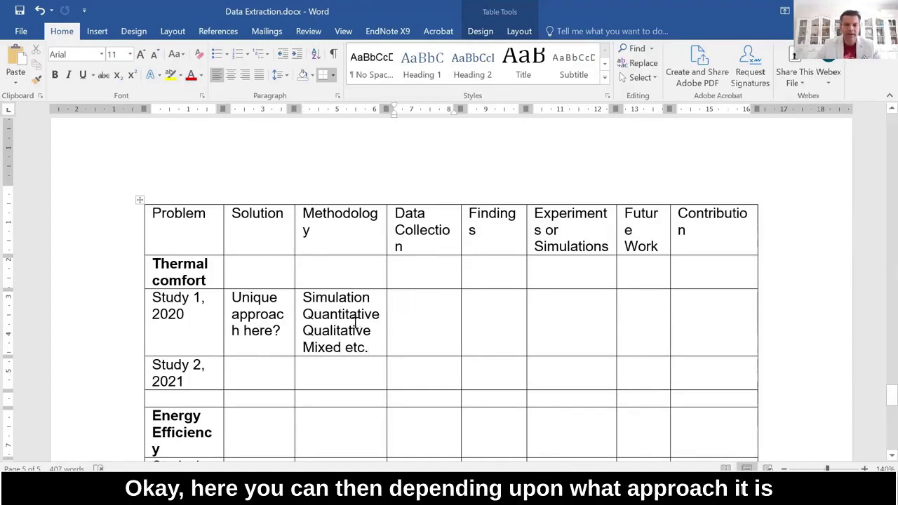
{"action": "left_click_drag", "start_coordinate": [328, 317], "coordinate": [372, 330]}
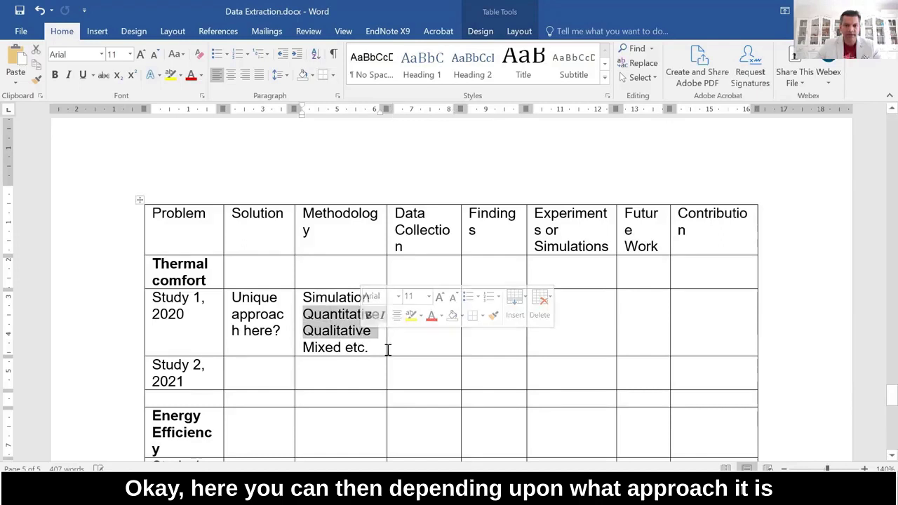
Enter '150 surveys 20 interviews' in Study 1's Data Collection cell.
{"action": "left_click", "coordinate": [413, 309]}
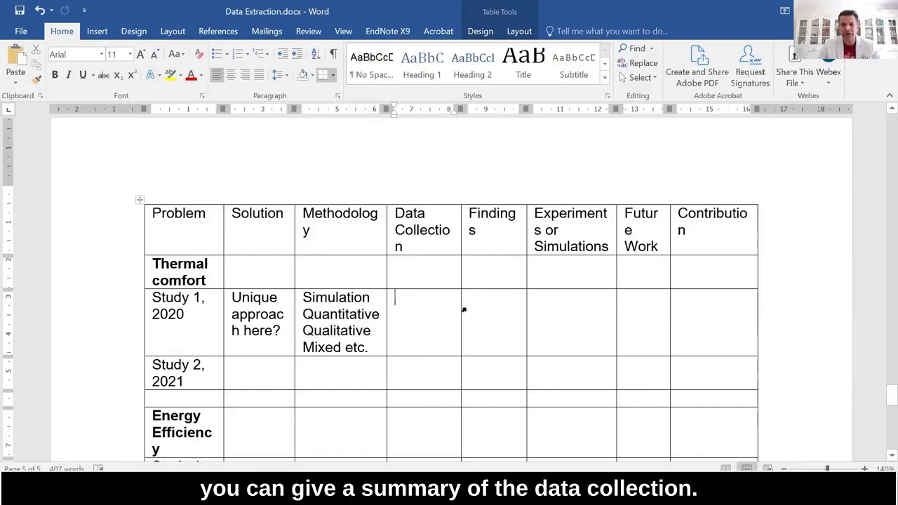
{"action": "type", "text": "1"}
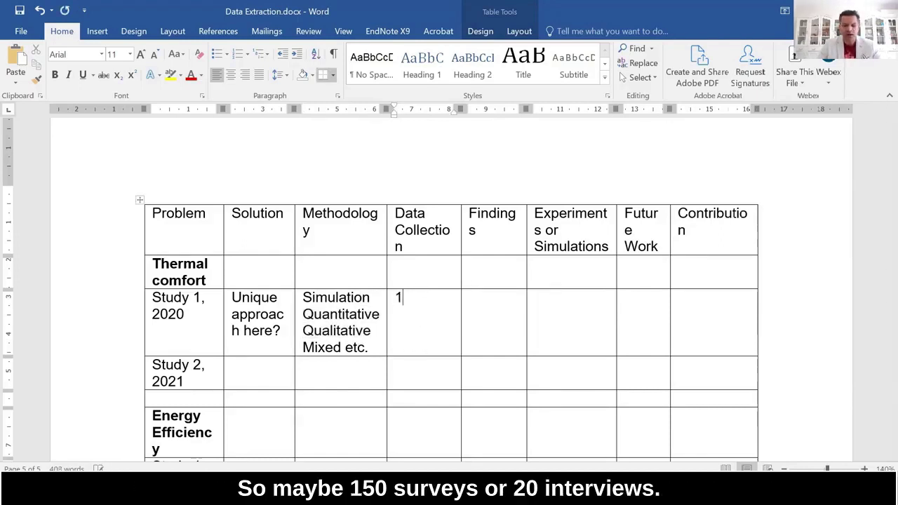
{"action": "type", "text": "50 survey"}
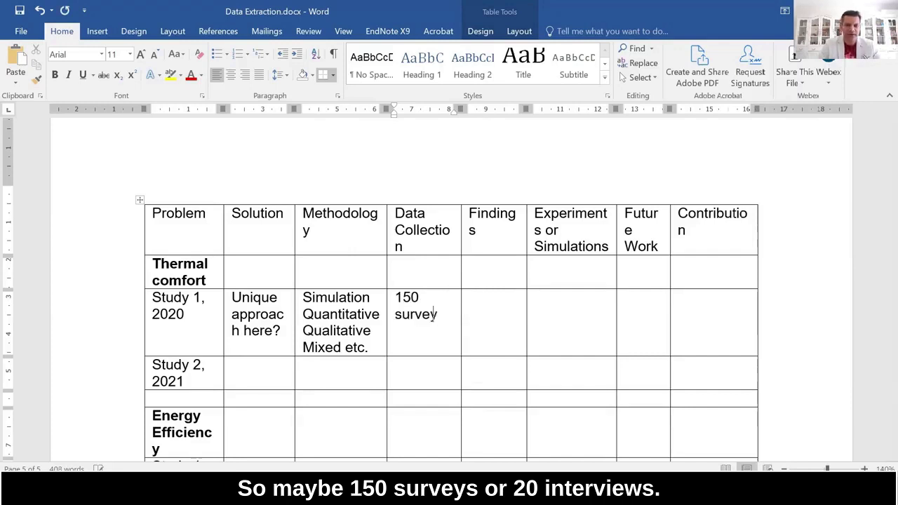
{"action": "type", "text": "s 20 intervi"}
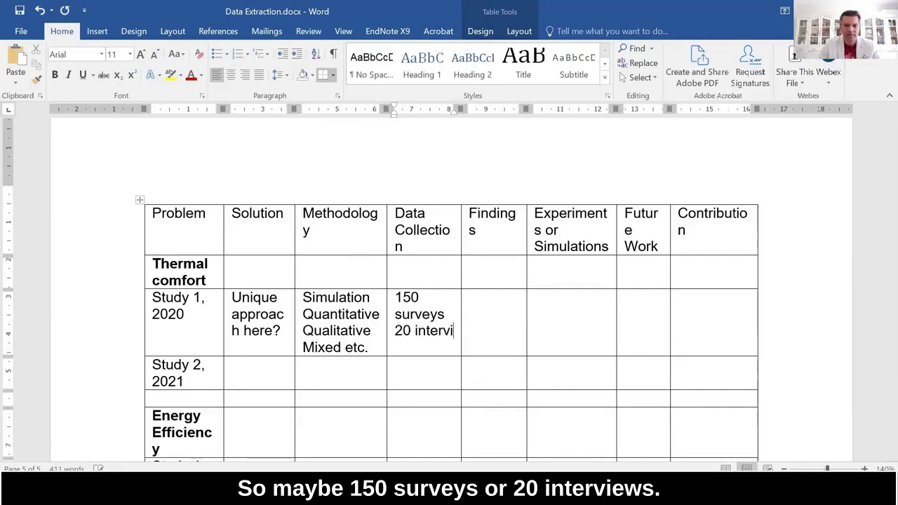
{"action": "type", "text": "eses"}
{"action": "key", "text": "BackSpace"}
{"action": "key", "text": "BackSpace"}
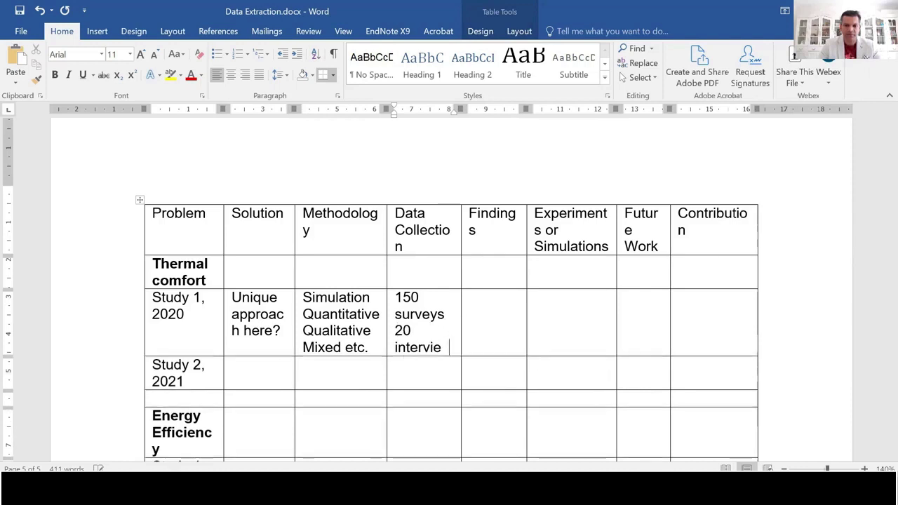
{"action": "type", "text": "ws"}
{"action": "key", "text": "Tab"}
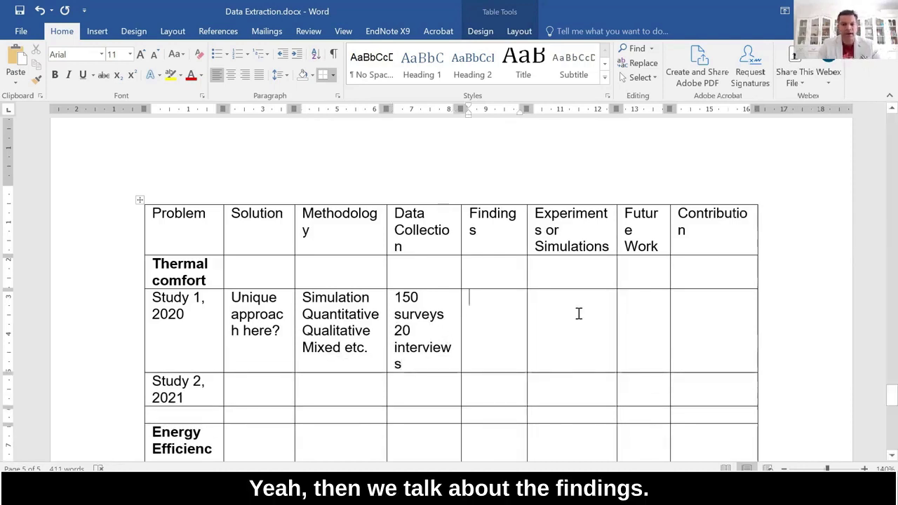
Highlight the bold Thermal comfort heading, then go to Study 1's Findings cell.
{"action": "left_click", "coordinate": [185, 313]}
{"action": "left_click_drag", "start_coordinate": [155, 262], "coordinate": [225, 283]}
{"action": "left_click", "coordinate": [240, 279]}
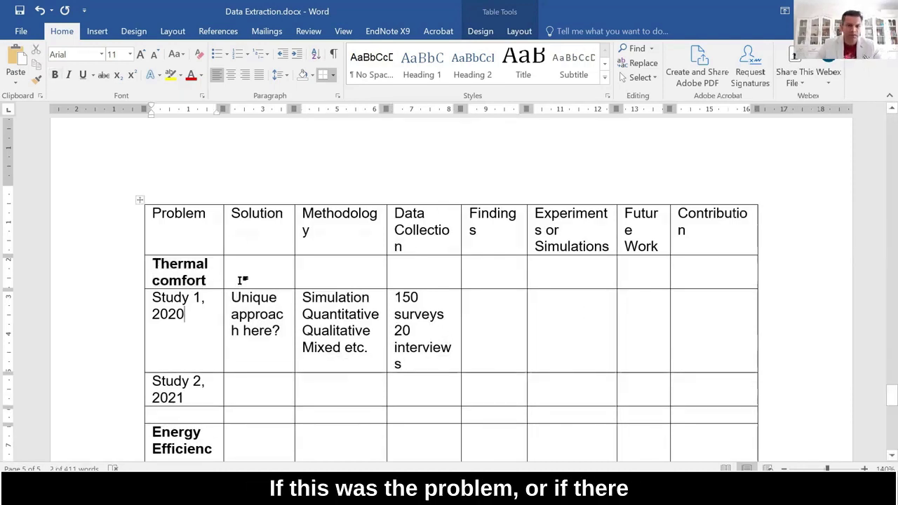
{"action": "left_click", "coordinate": [201, 275]}
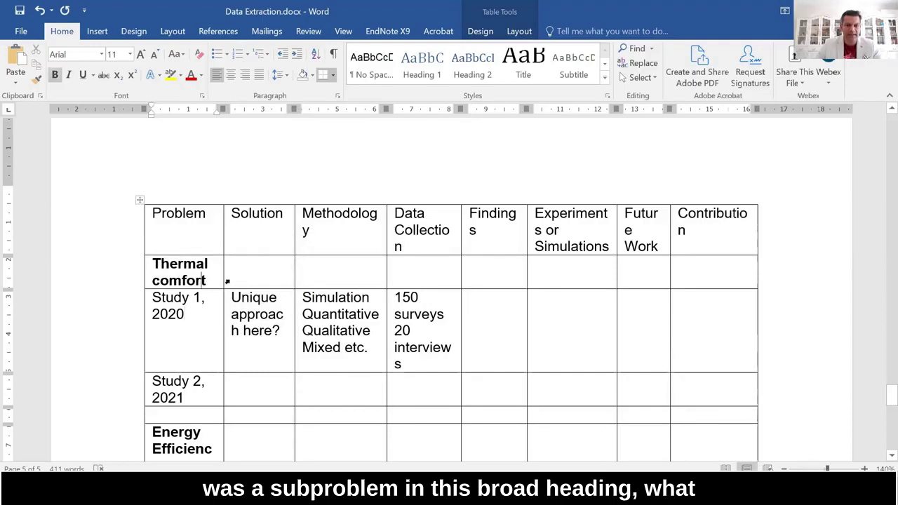
{"action": "left_click", "coordinate": [479, 300]}
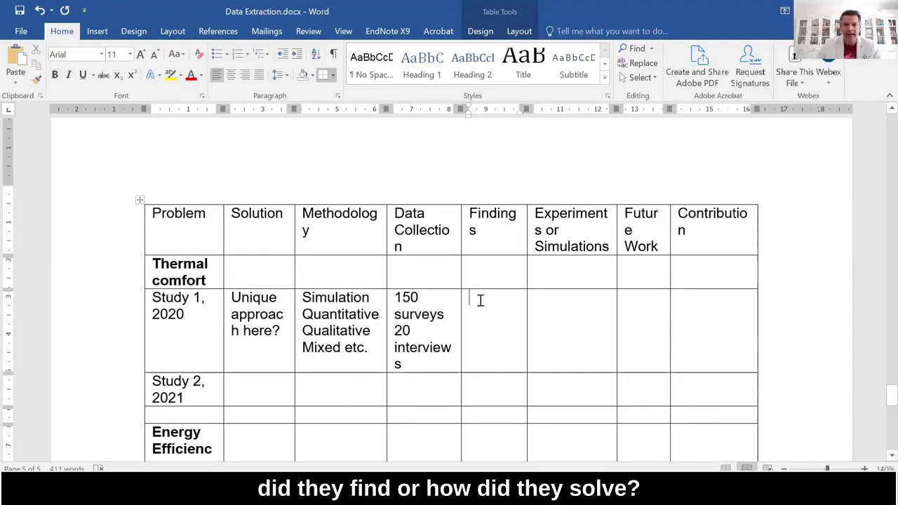
Write that they build a simulation model and a framework or architecture for solving the problem.
{"action": "left_click", "coordinate": [682, 297]}
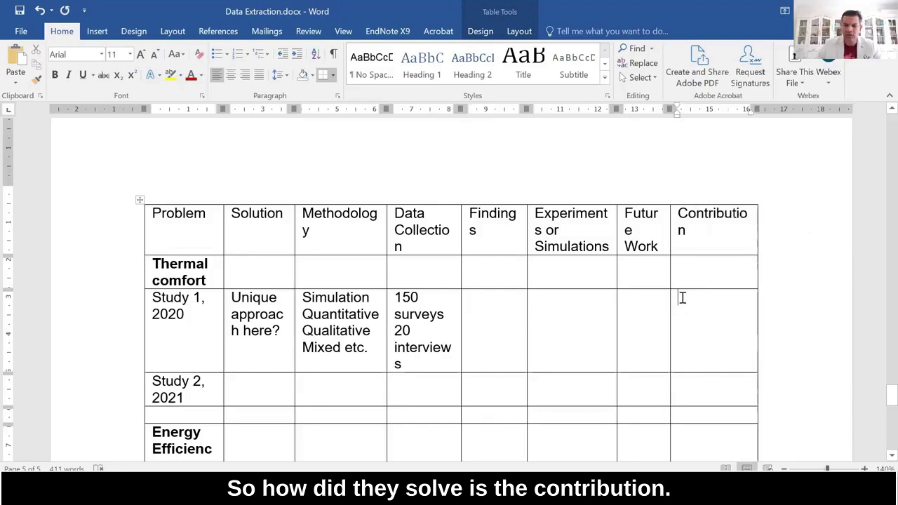
{"action": "type", "text": "They build a s"}
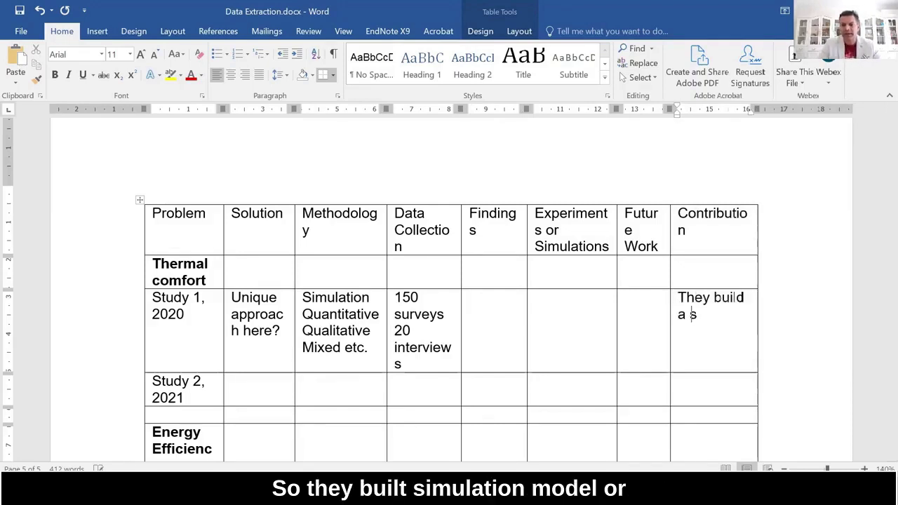
{"action": "type", "text": "m"}
{"action": "key", "text": "BackSpace"}
{"action": "key", "text": "BackSpace"}
{"action": "type", "text": "imulation model"}
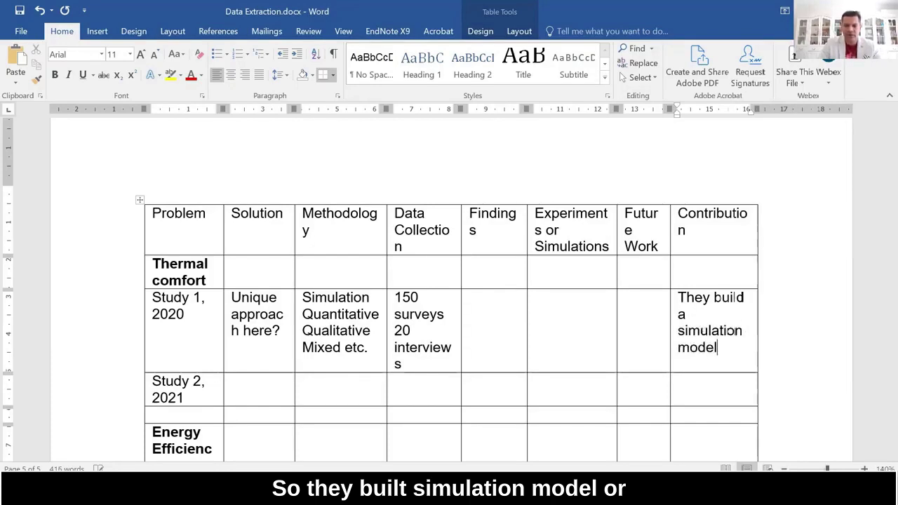
{"action": "type", "text": ". They build a framework, or a architure"}
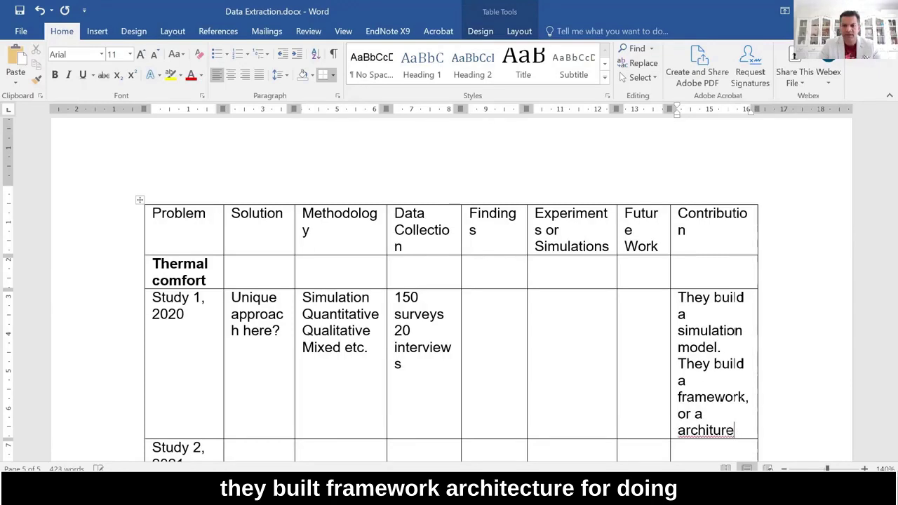
{"action": "type", "text": " o for solving th eproblem."}
{"action": "key", "text": "ctrl+Left"}
{"action": "key", "text": "ctrl+Left"}
{"action": "key", "text": "BackSpace"}
{"action": "key", "text": "Right"}
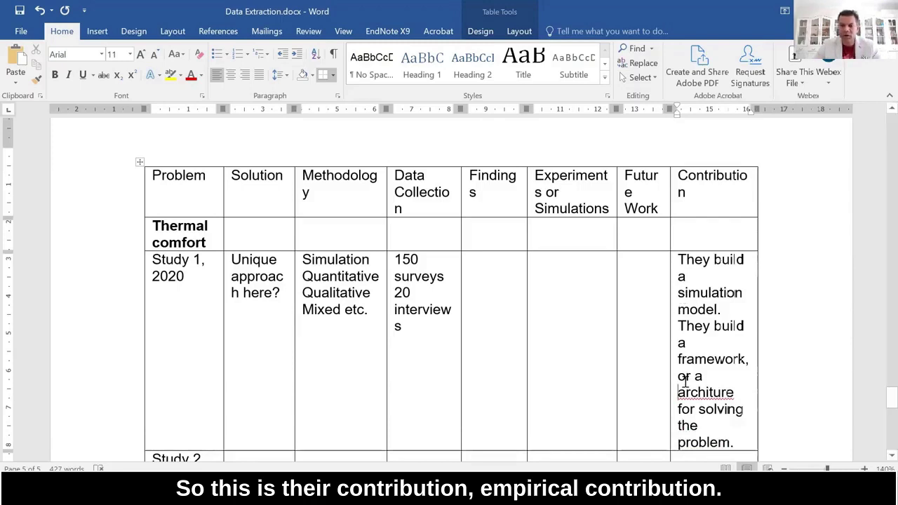
Type 'The house temperature reduced on an average by 5 degrees in summer' into Study 1's Findings.
{"action": "left_click", "coordinate": [506, 275]}
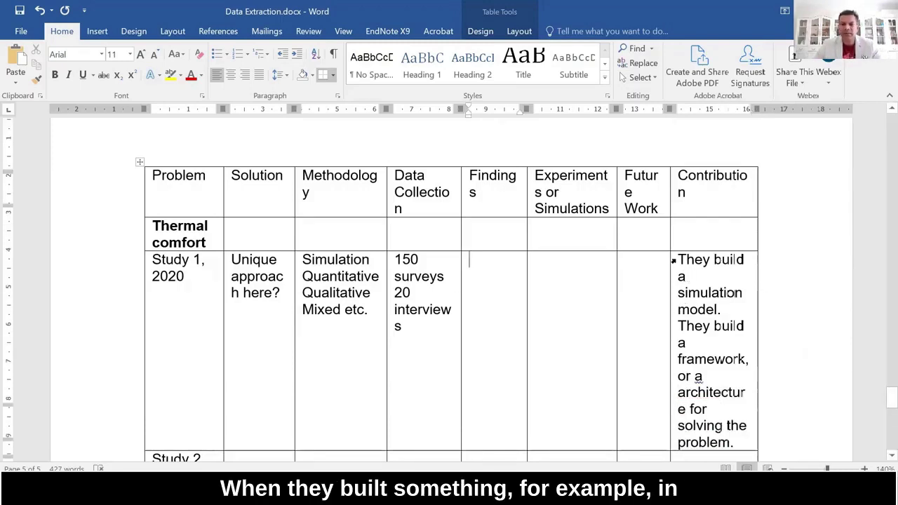
{"action": "scroll", "coordinate": [398, 268], "scroll_direction": "down", "scroll_amount": 1}
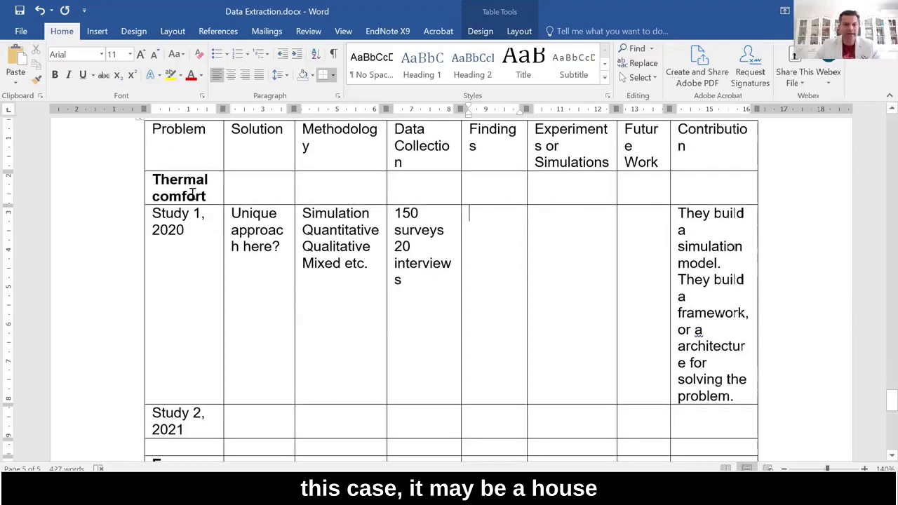
{"action": "left_click_drag", "start_coordinate": [153, 180], "coordinate": [218, 195]}
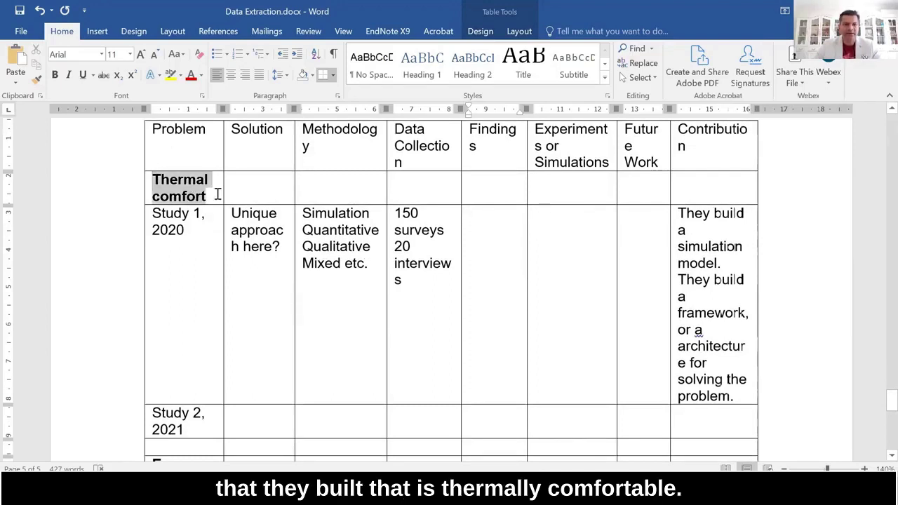
{"action": "left_click", "coordinate": [505, 260]}
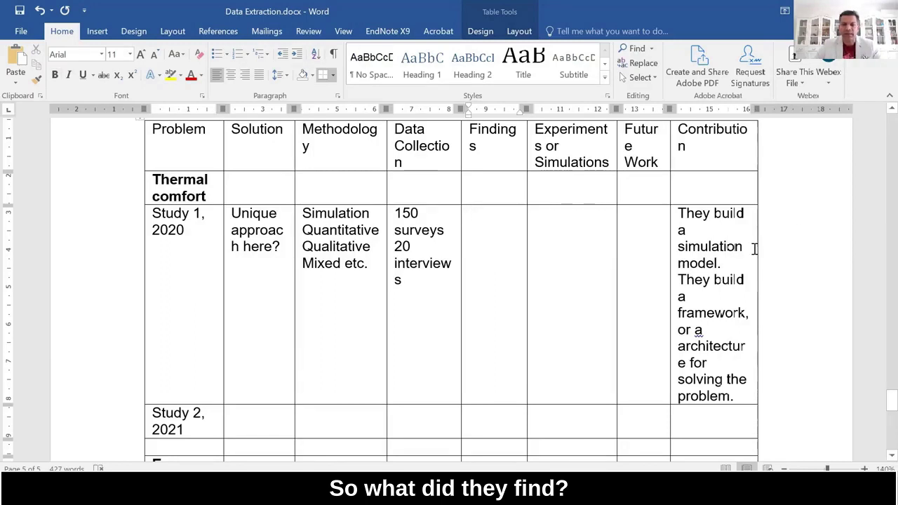
{"action": "type", "text": "The hosue temp"}
{"action": "key", "text": "ctrl+BackSpace"}
{"action": "key", "text": "ctrl+BackSpace"}
{"action": "type", "text": "house"}
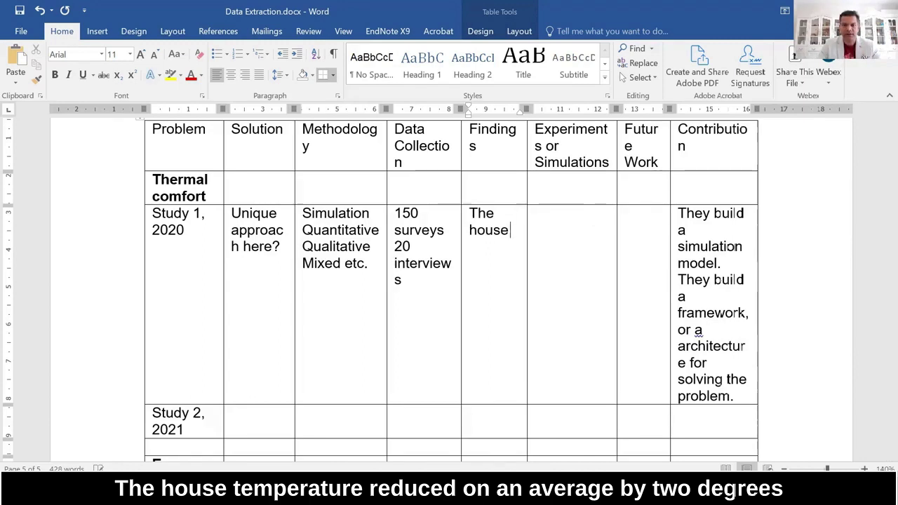
{"action": "type", "text": " tempera"}
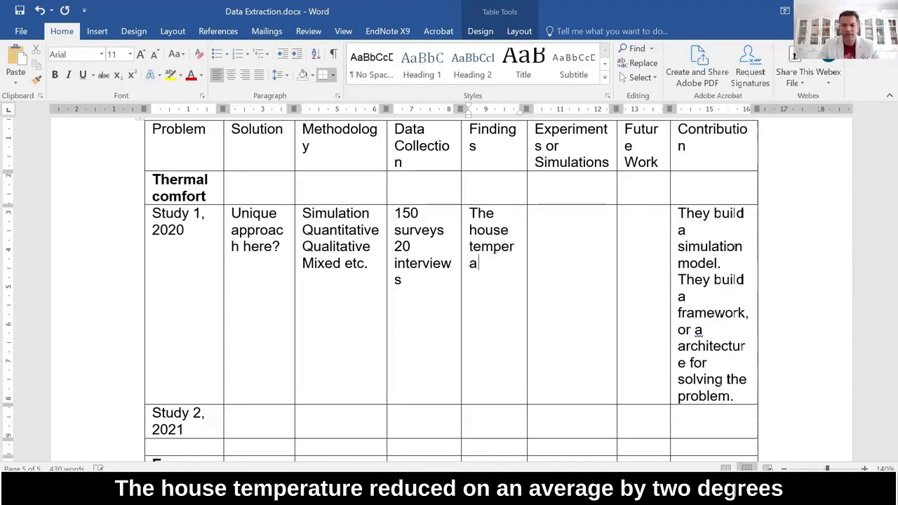
{"action": "type", "text": "te reduce"}
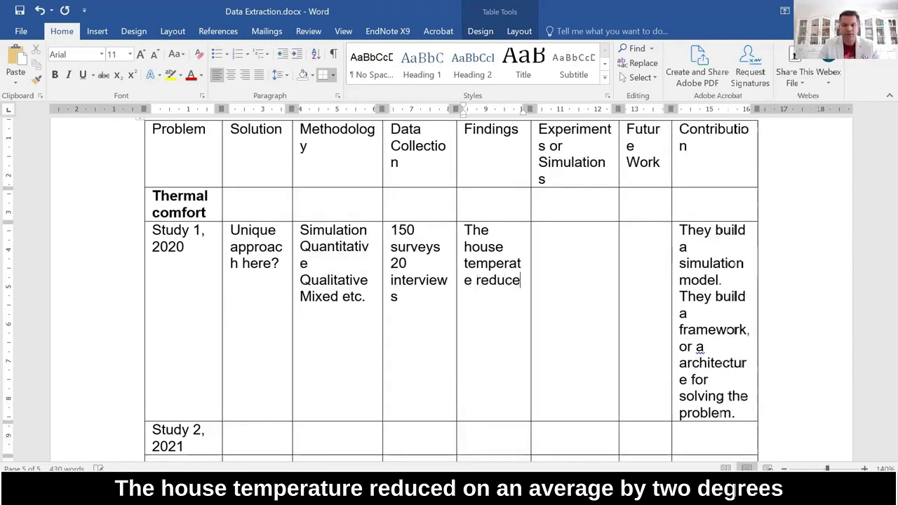
{"action": "type", "text": "d appro"}
{"action": "key", "text": "BackSpace"}
{"action": "key", "text": "BackSpace"}
{"action": "key", "text": "BackSpace"}
{"action": "key", "text": "BackSpace"}
{"action": "key", "text": "BackSpace"}
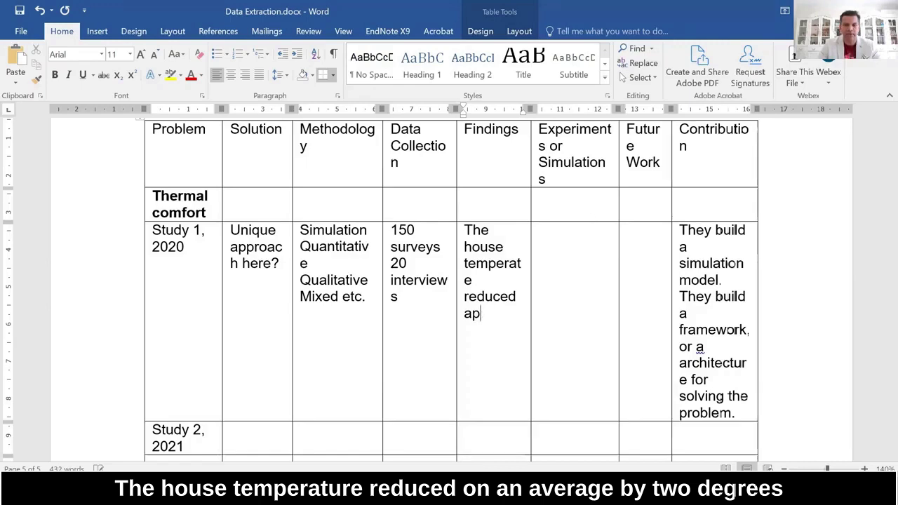
{"action": "type", "text": "on an average by "}
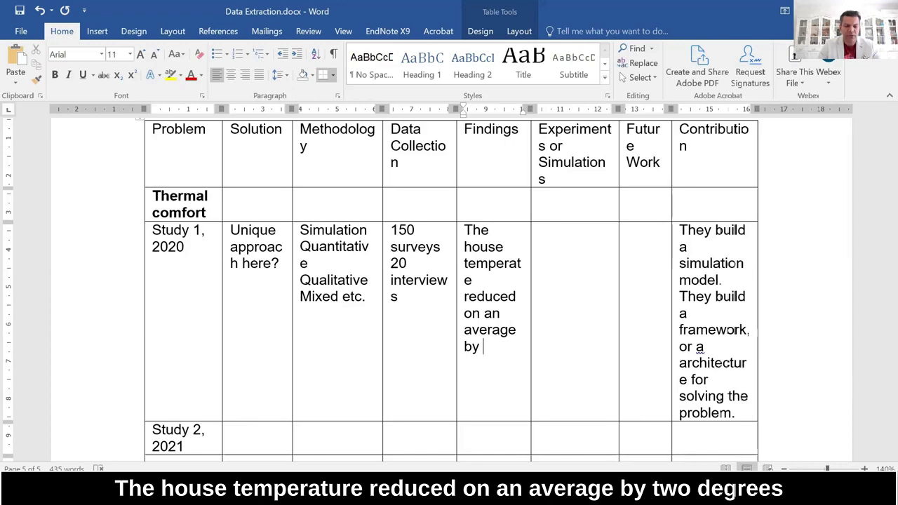
{"action": "type", "text": "2 d"}
{"action": "key", "text": "BackSpace"}
{"action": "key", "text": "BackSpace"}
{"action": "key", "text": "BackSpace"}
{"action": "type", "text": "5 degrees in s"}
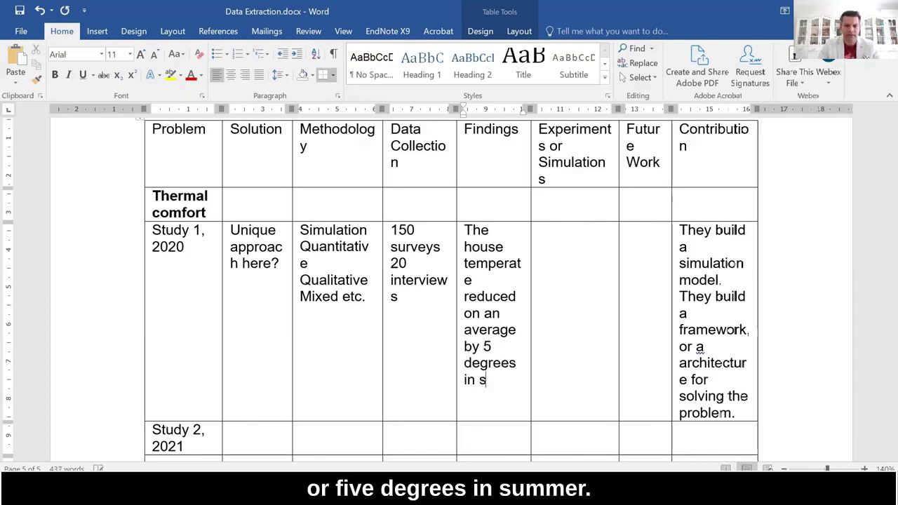
{"action": "type", "text": "ummar"}
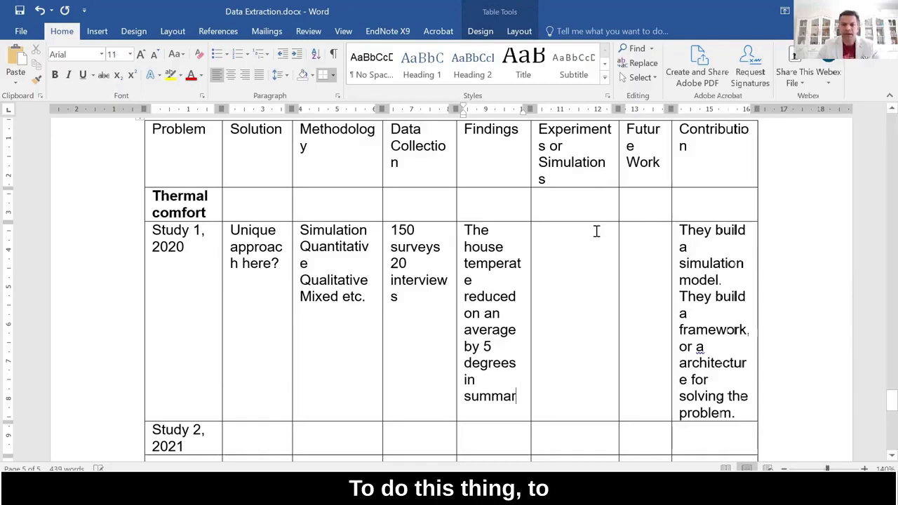
Enter 'Mention that here.' under Experiments or Simulations and 'What should be done next?' under Future Work.
{"action": "left_click_drag", "start_coordinate": [468, 231], "coordinate": [519, 398]}
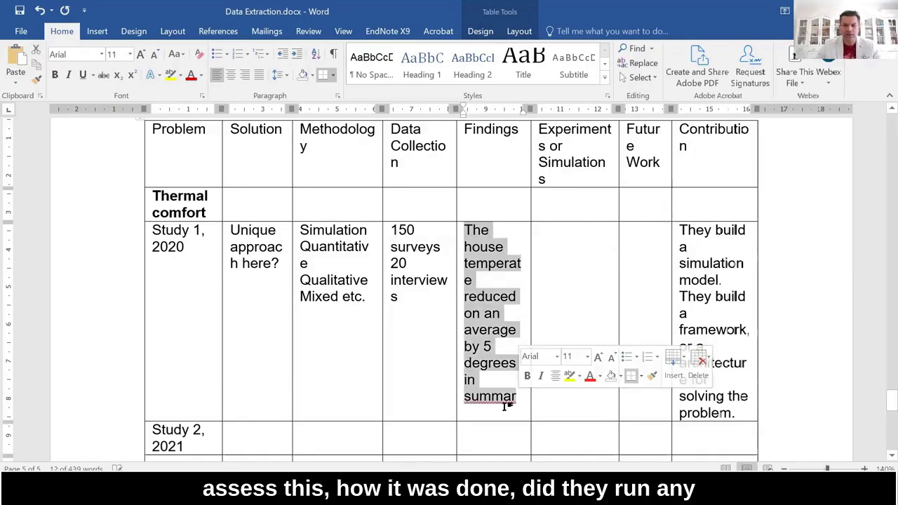
{"action": "left_click", "coordinate": [584, 241]}
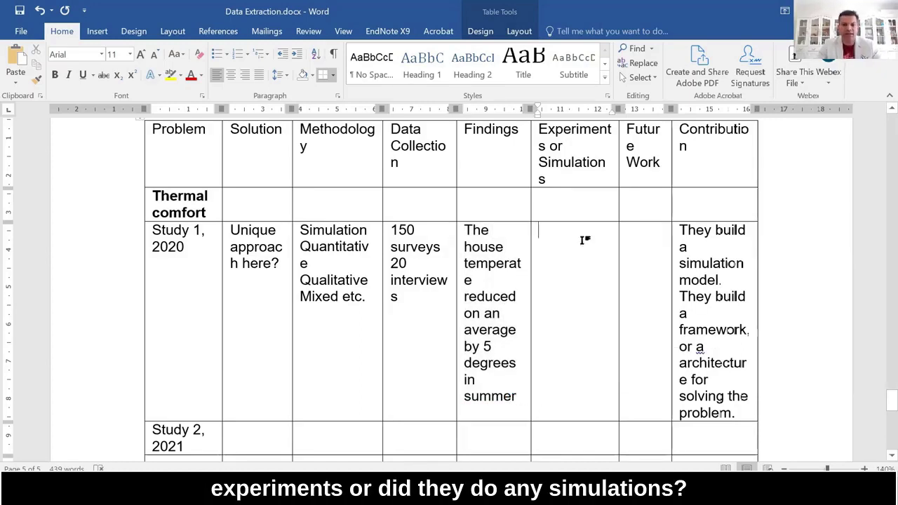
{"action": "type", "text": "Mention that here."}
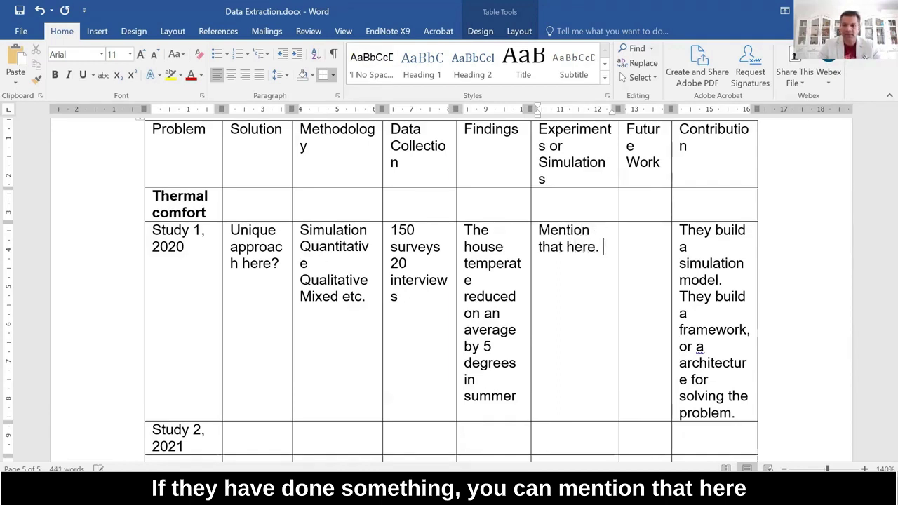
{"action": "left_click", "coordinate": [647, 237]}
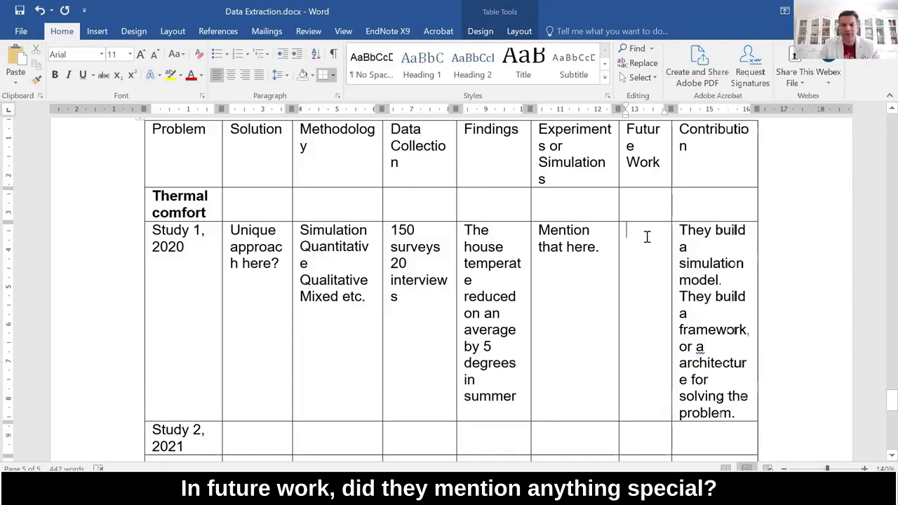
{"action": "type", "text": "What shou"}
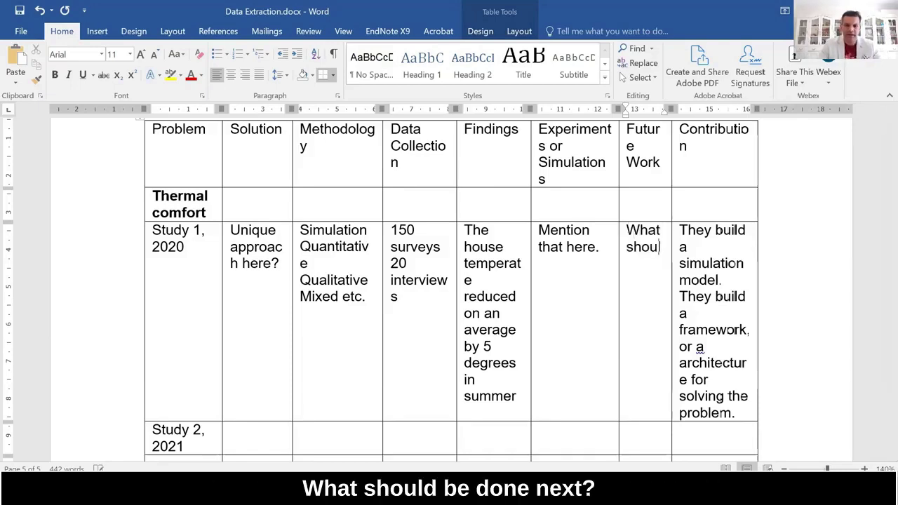
{"action": "type", "text": "ld be done next?"}
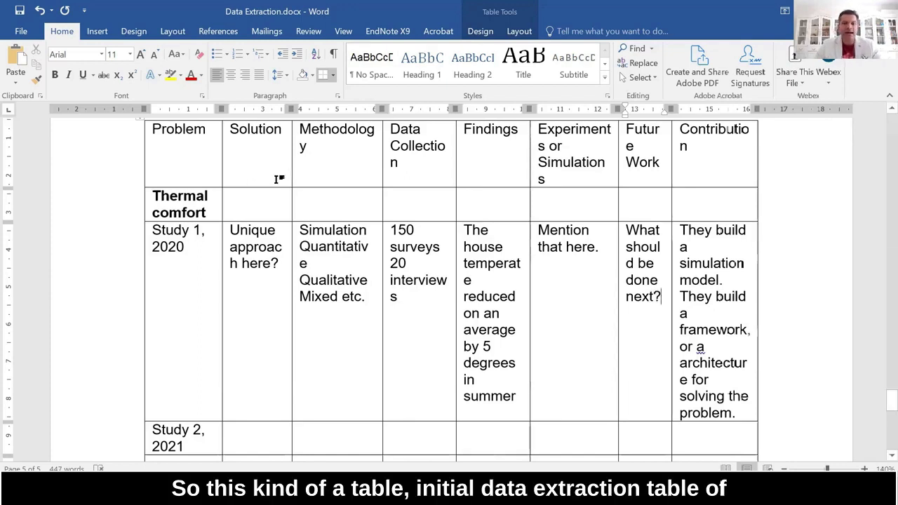
Select the table's header row for red bold formatting, then the Future Work column.
{"action": "left_click", "coordinate": [101, 148]}
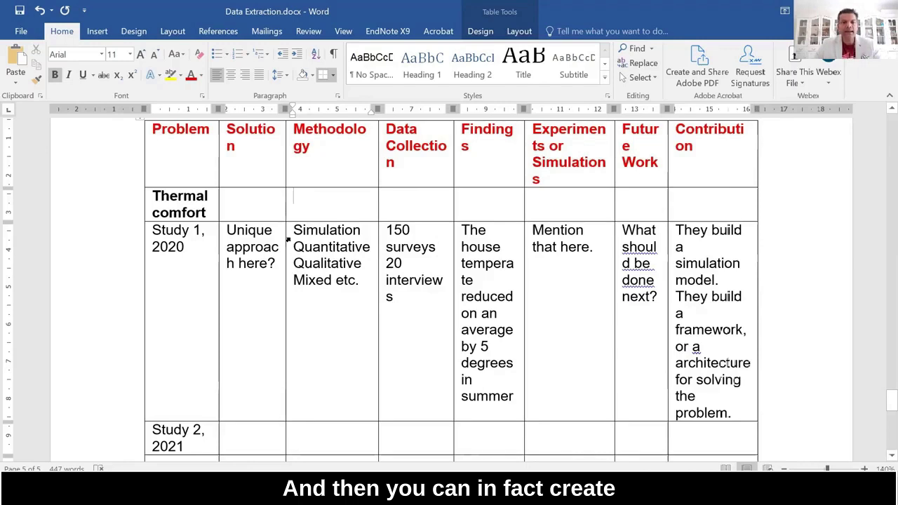
{"action": "scroll", "coordinate": [379, 236], "scroll_direction": "up", "scroll_amount": 2}
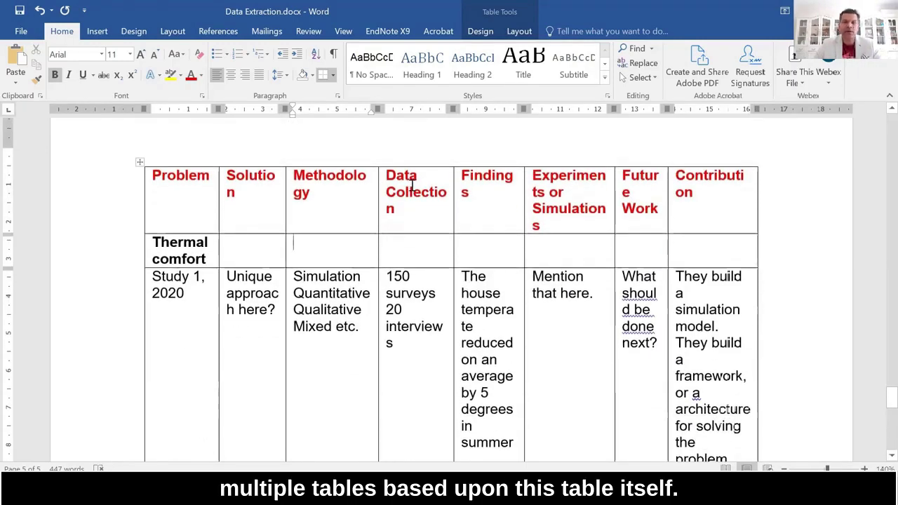
{"action": "left_click", "coordinate": [647, 164]}
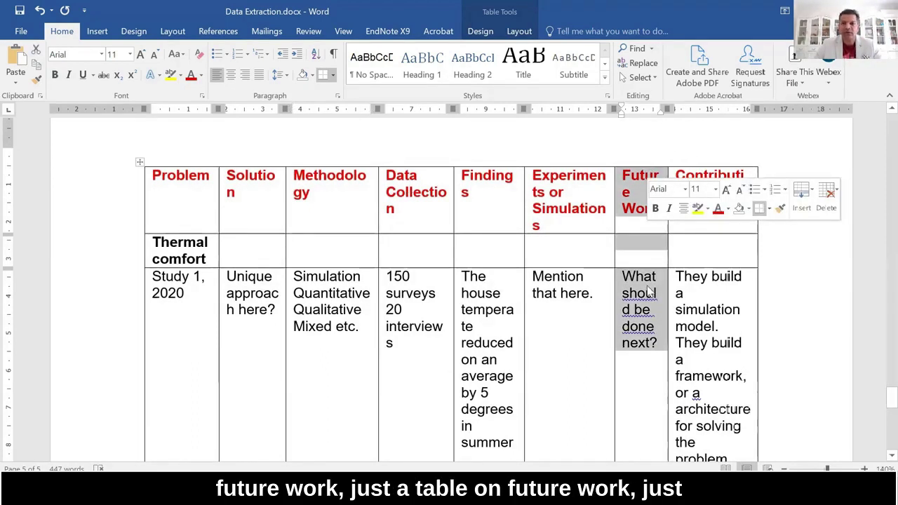
{"action": "left_click", "coordinate": [639, 324]}
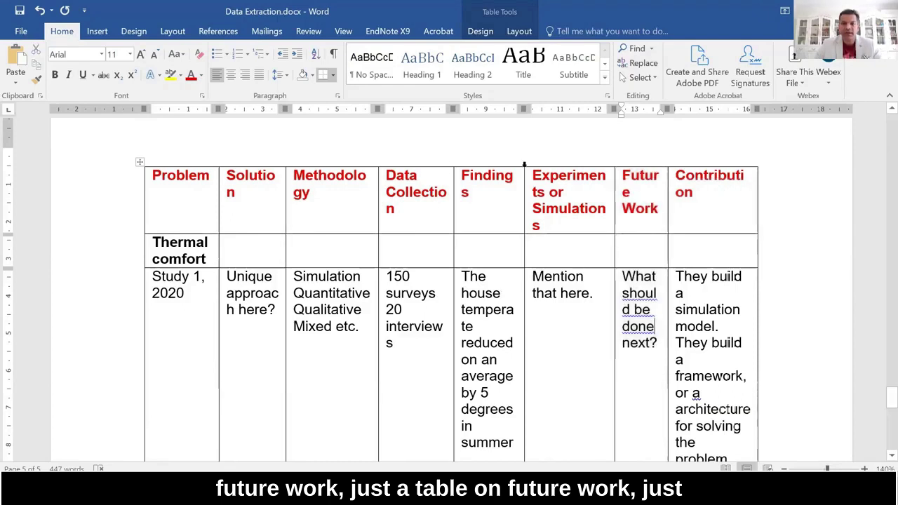
{"action": "left_click", "coordinate": [334, 166]}
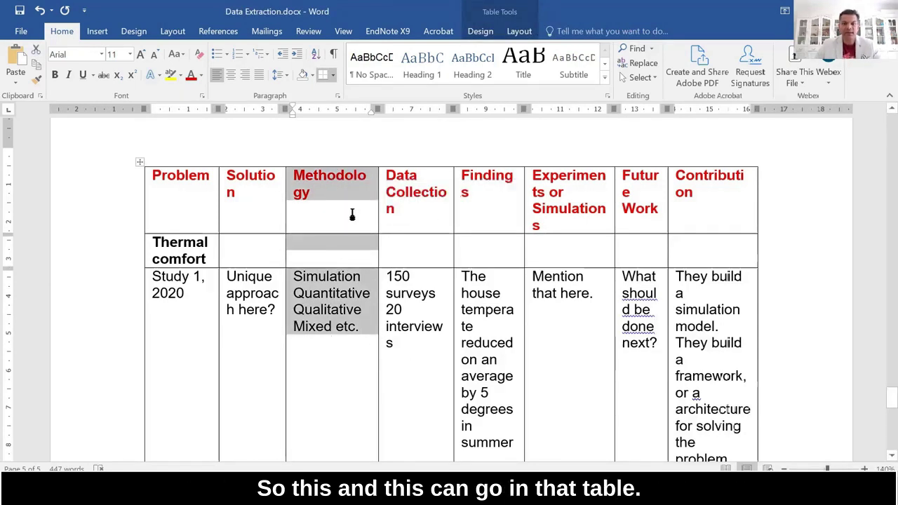
{"action": "left_click", "coordinate": [407, 213]}
{"action": "left_click_drag", "start_coordinate": [326, 166], "coordinate": [416, 169]}
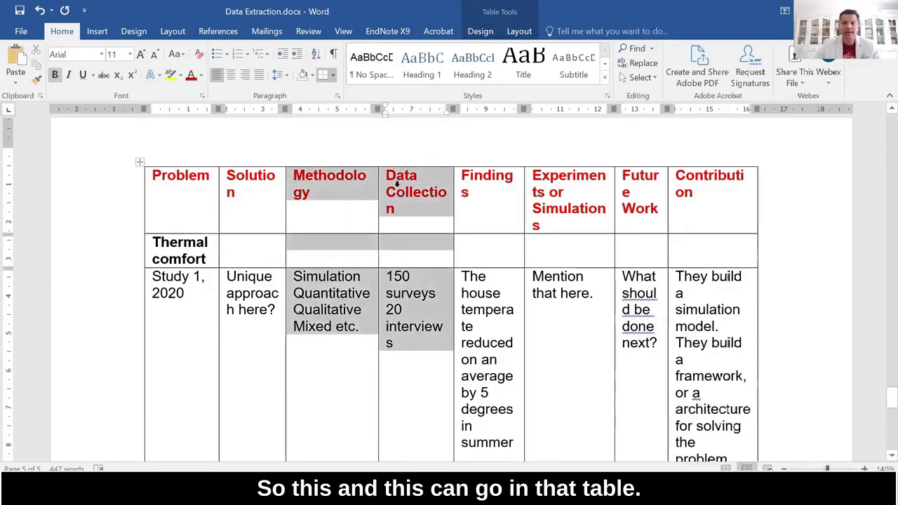
{"action": "left_click", "coordinate": [535, 330]}
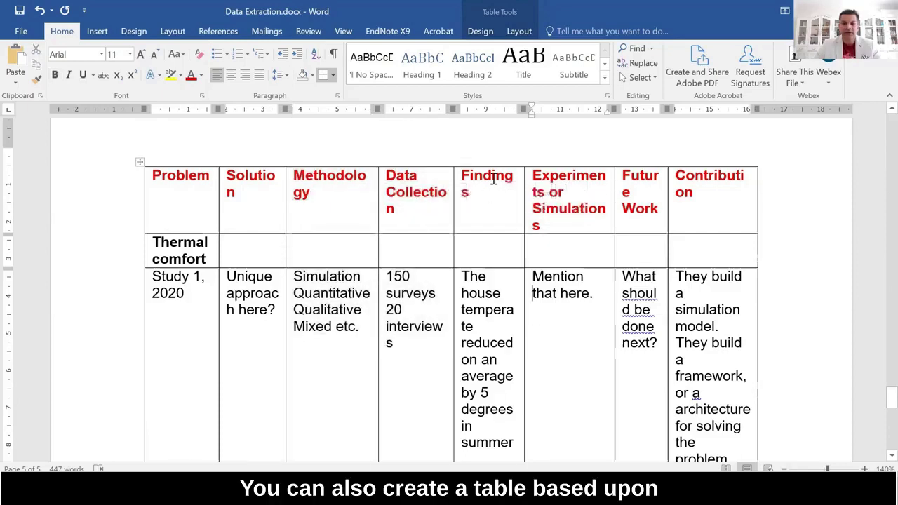
{"action": "left_click", "coordinate": [491, 166]}
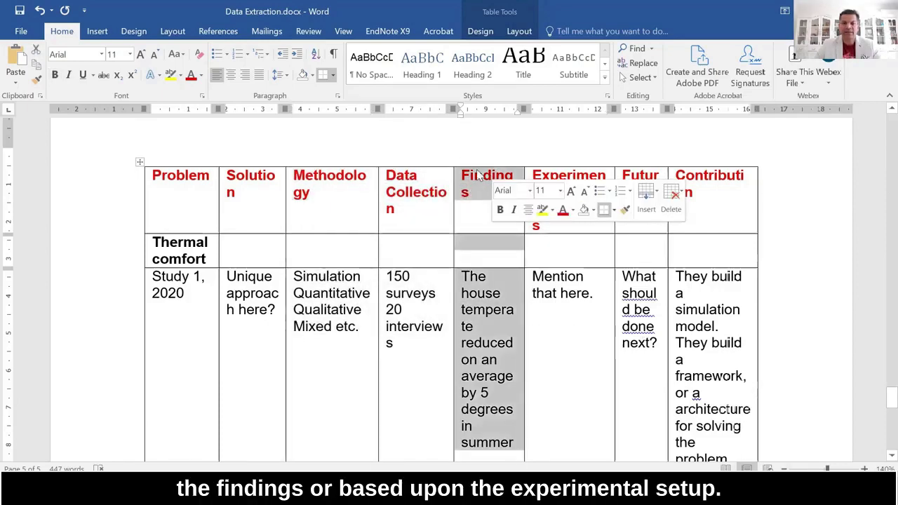
{"action": "left_click", "coordinate": [577, 182]}
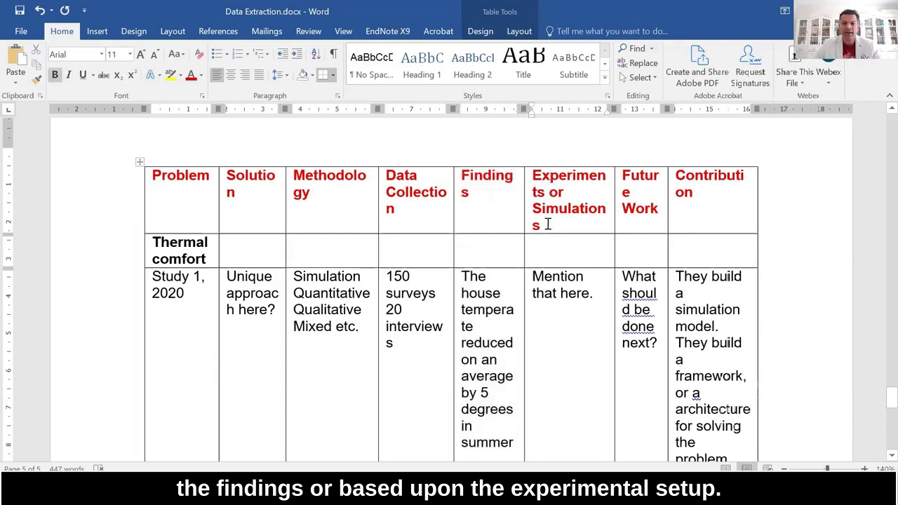
{"action": "left_click_drag", "start_coordinate": [545, 224], "coordinate": [538, 184]}
{"action": "left_click", "coordinate": [580, 339]}
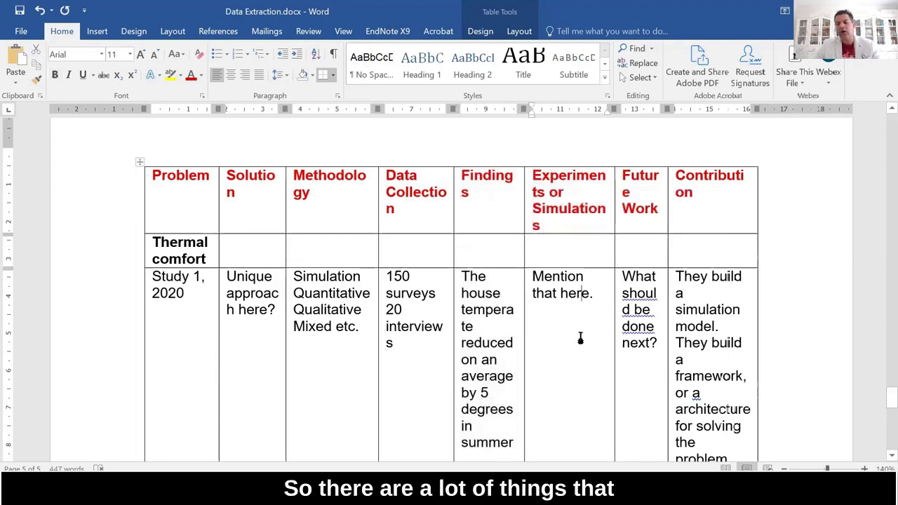